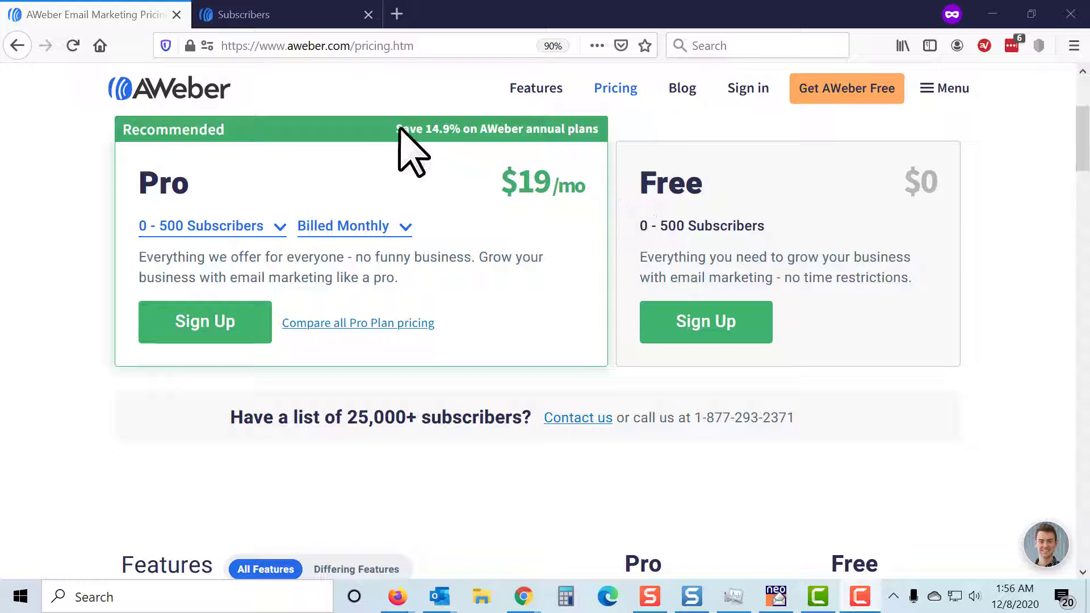
Review the Pro plan's price, its billing period options and the monthly rates for each subscriber tier
drag(517, 183, 584, 193)
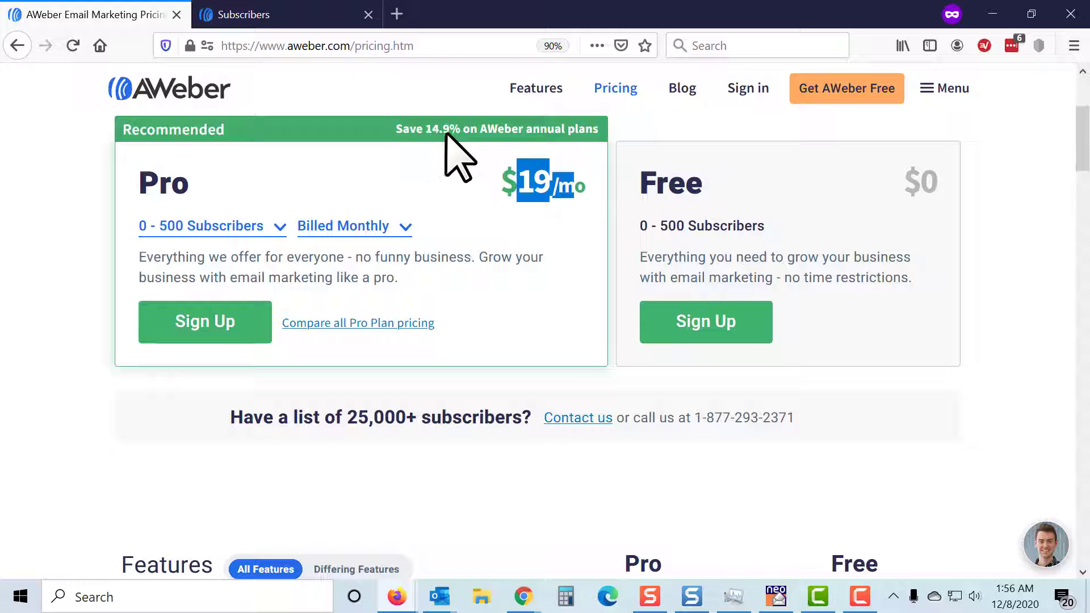
click(412, 186)
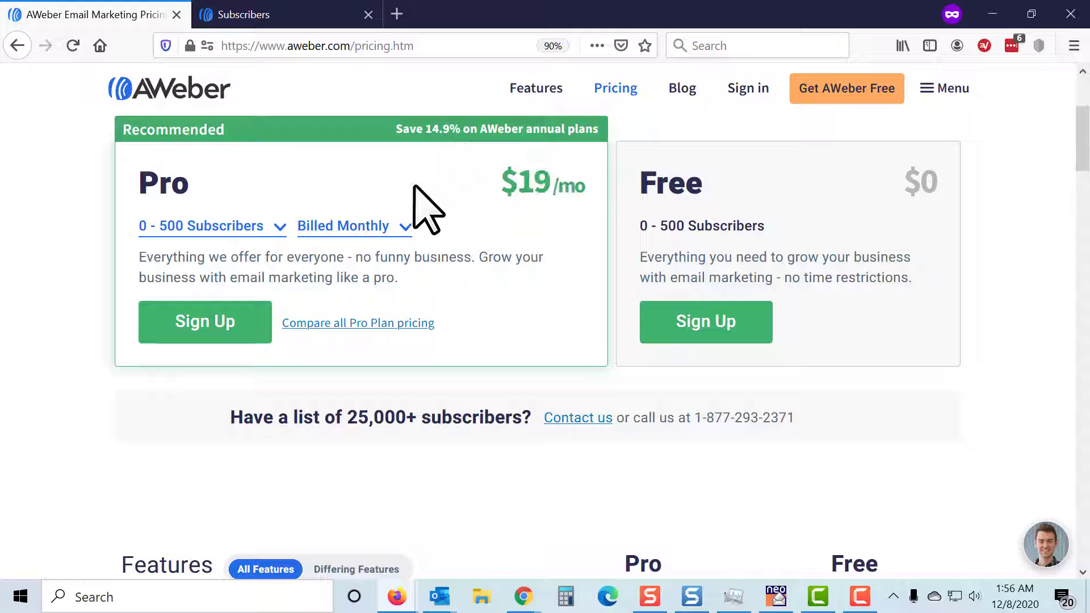
click(397, 227)
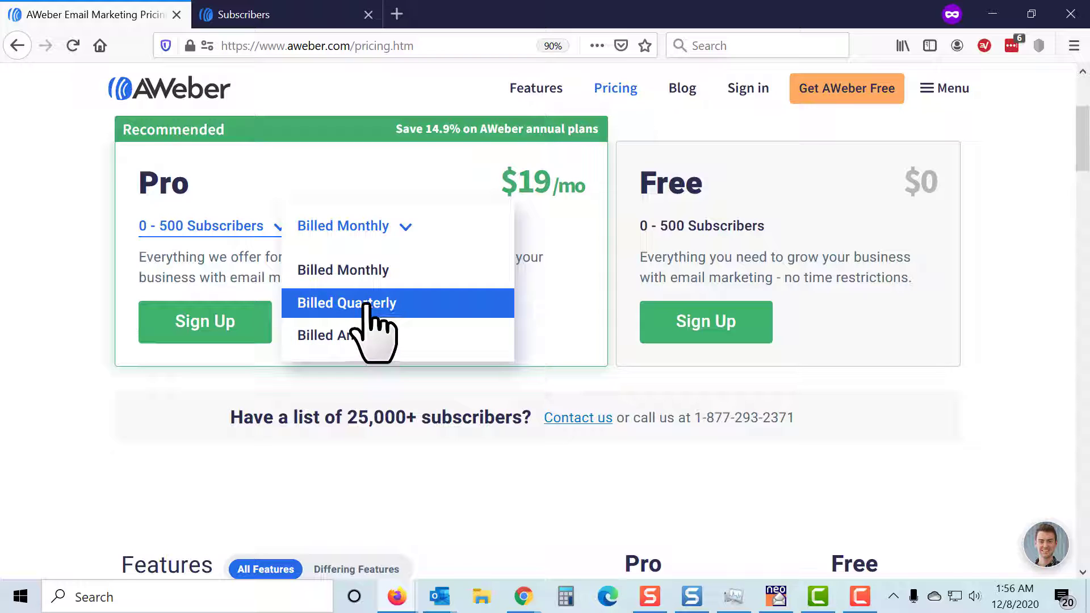
click(366, 227)
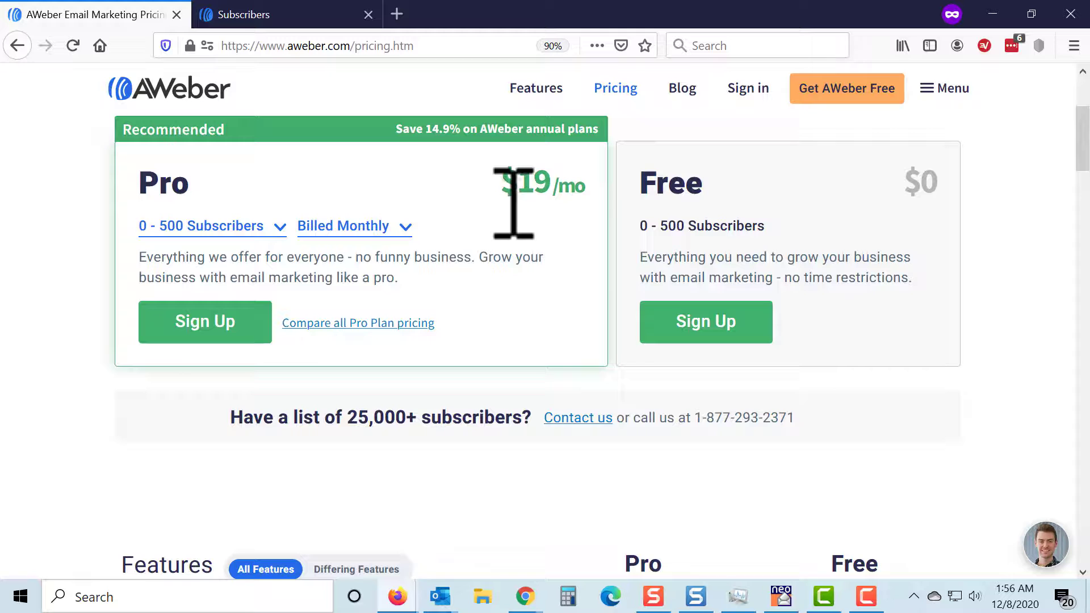
drag(506, 202, 587, 204)
click(587, 202)
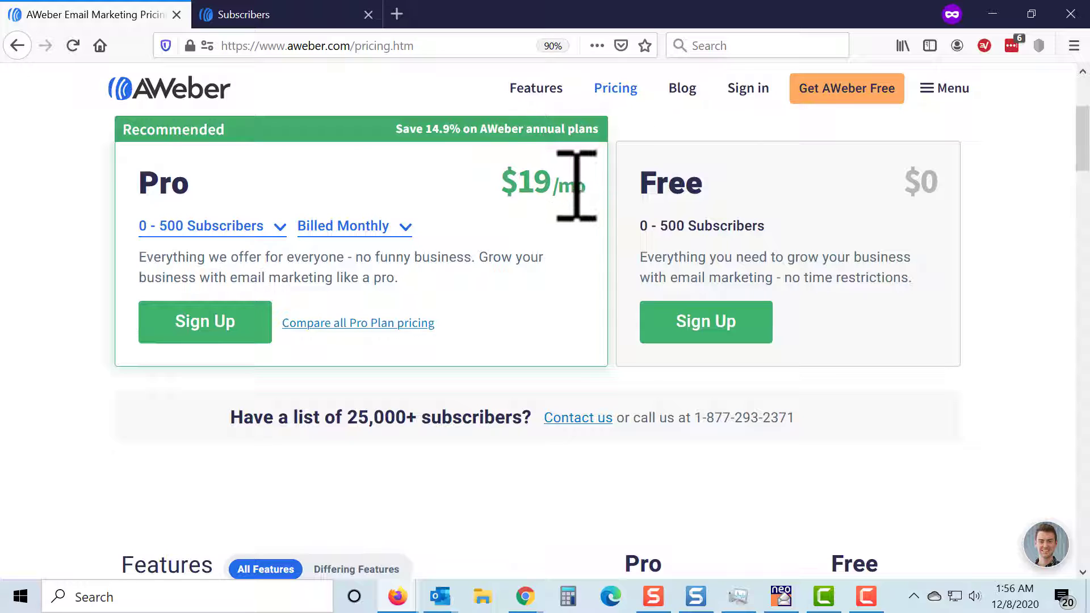
click(277, 227)
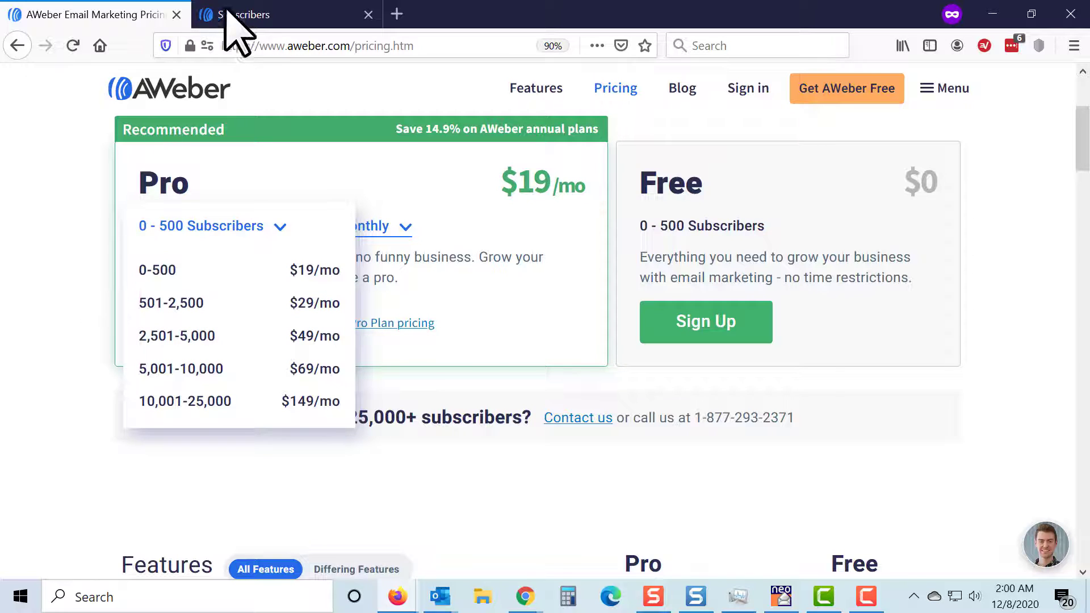
Switch to the Subscribers page and delete the first two subscribers whose status is Unsubscribed
click(271, 33)
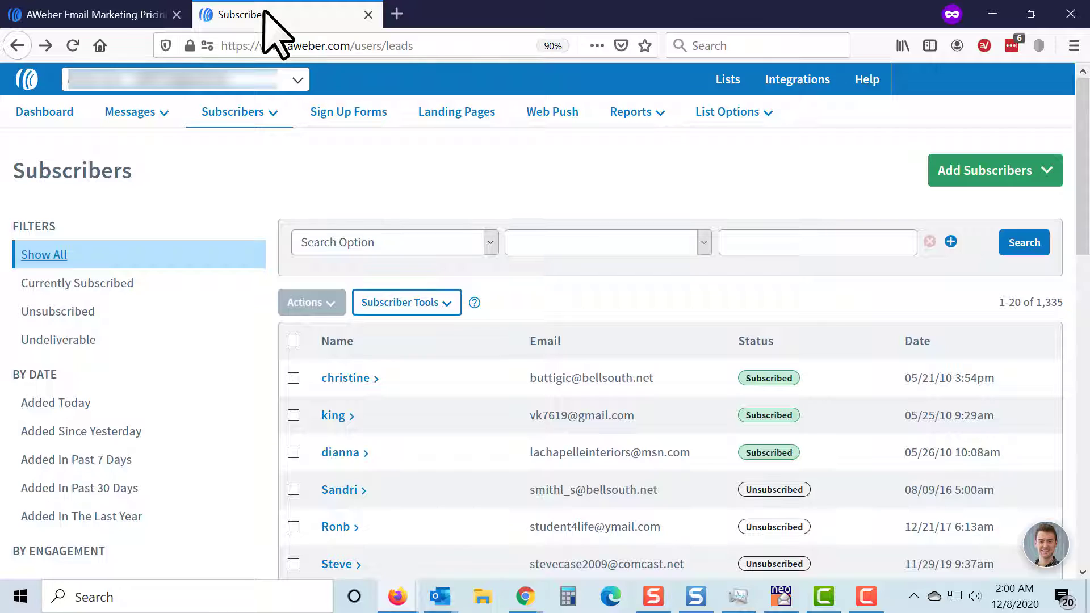
mouse_move(266, 112)
mouse_move(234, 116)
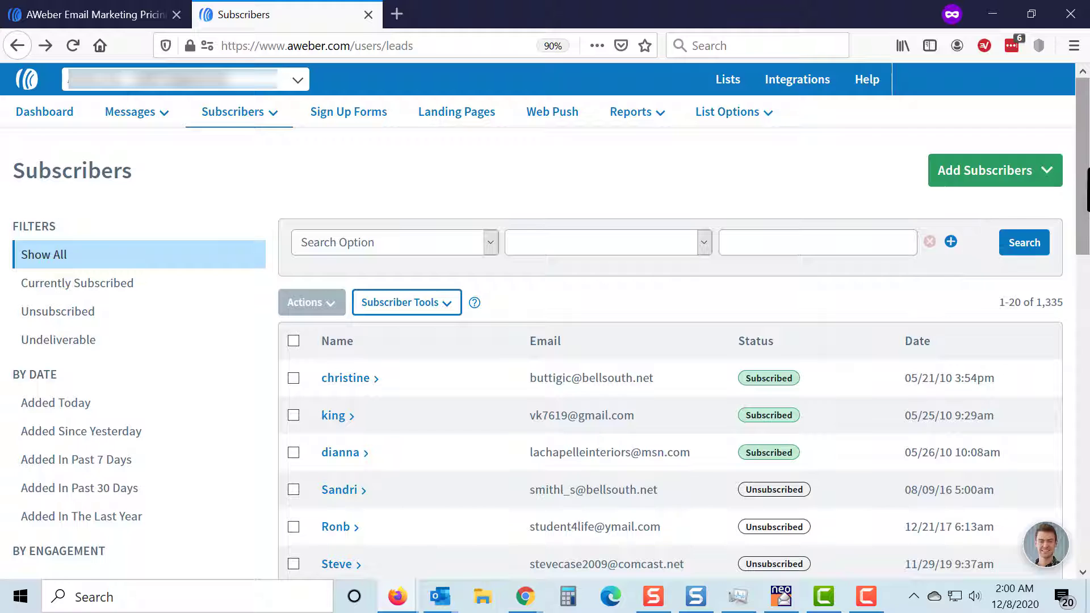
drag(1087, 170, 1087, 270)
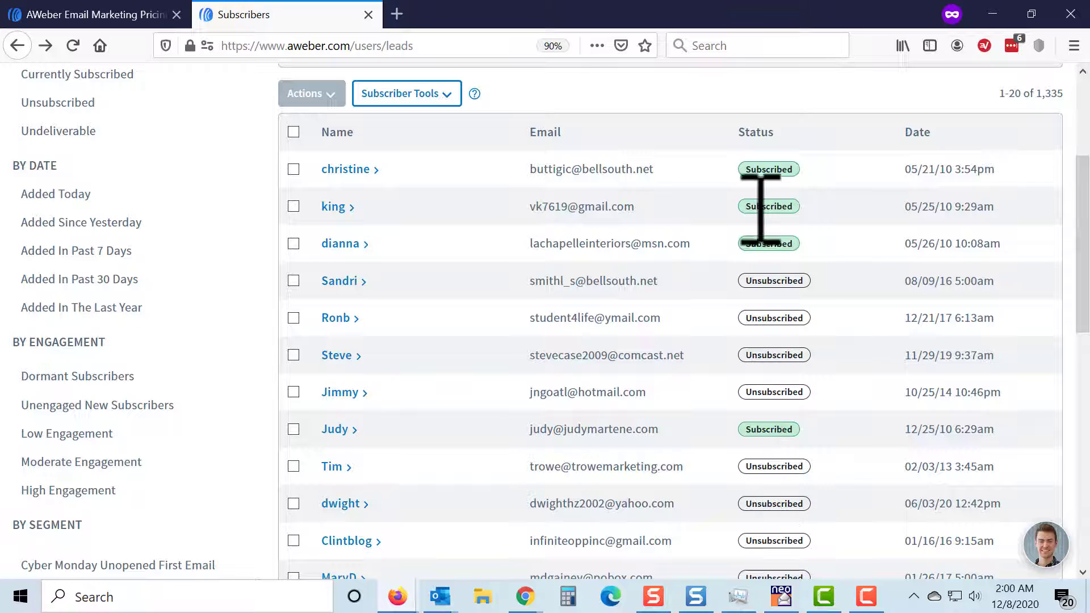
click(293, 281)
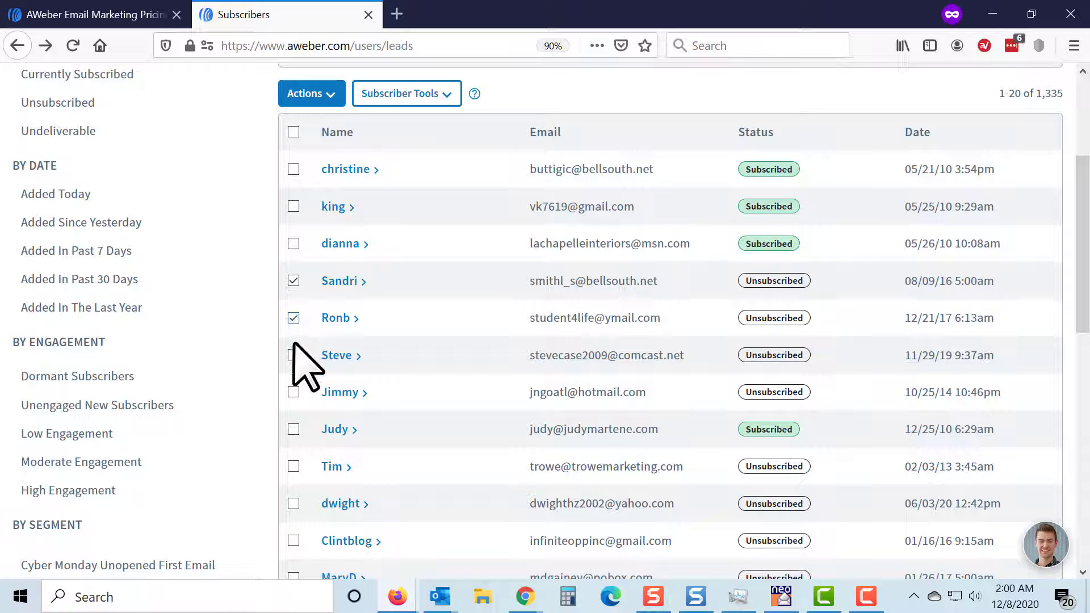
click(332, 93)
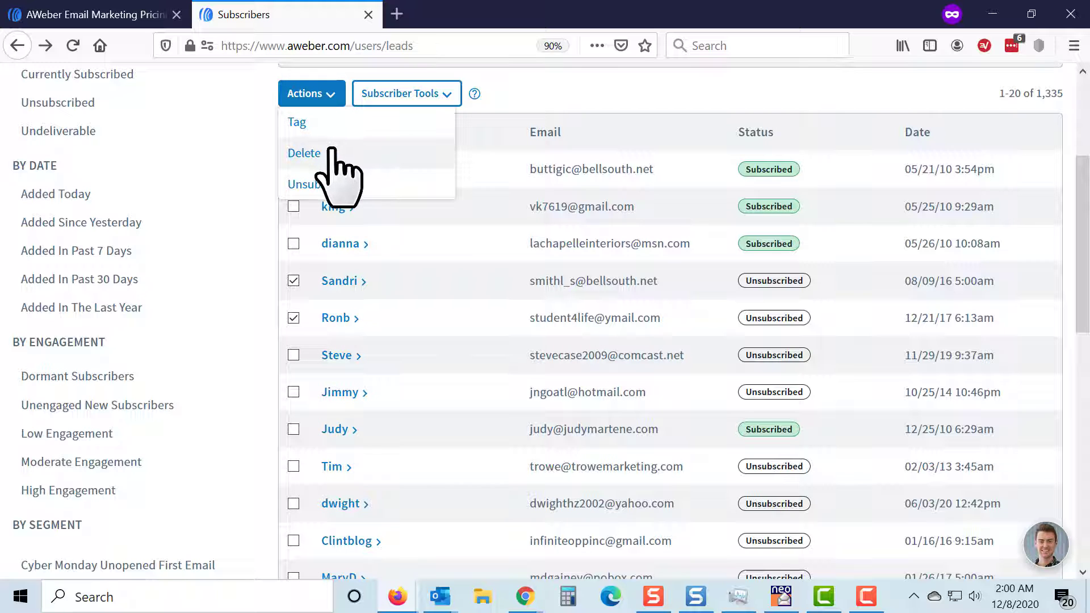
click(332, 152)
click(686, 217)
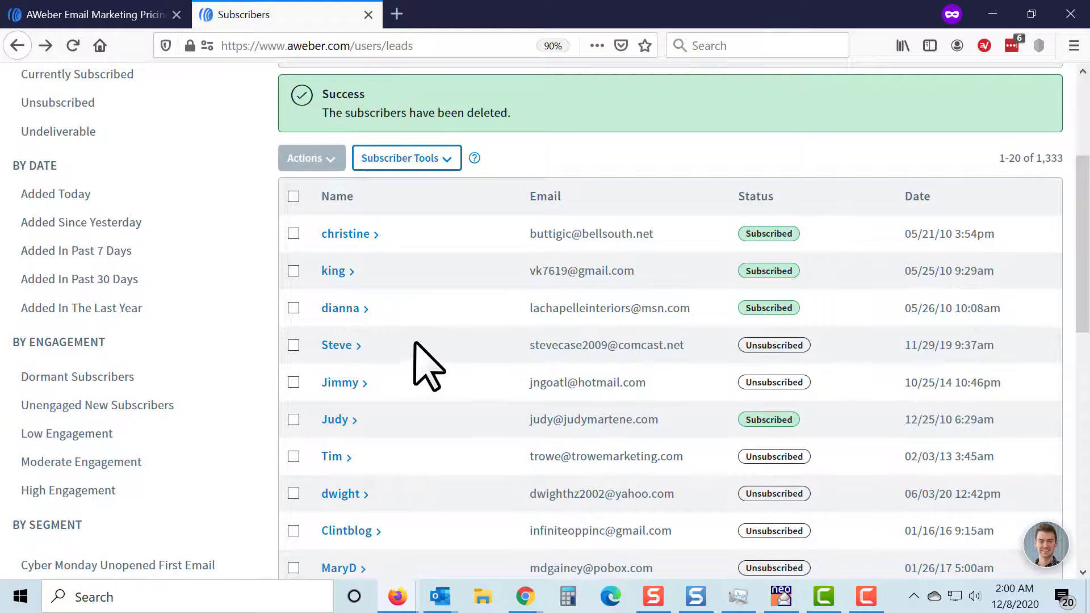
Filter the subscriber list to show only unsubscribed contacts
scroll(426, 365, up, 3)
scroll(426, 361, down, 3)
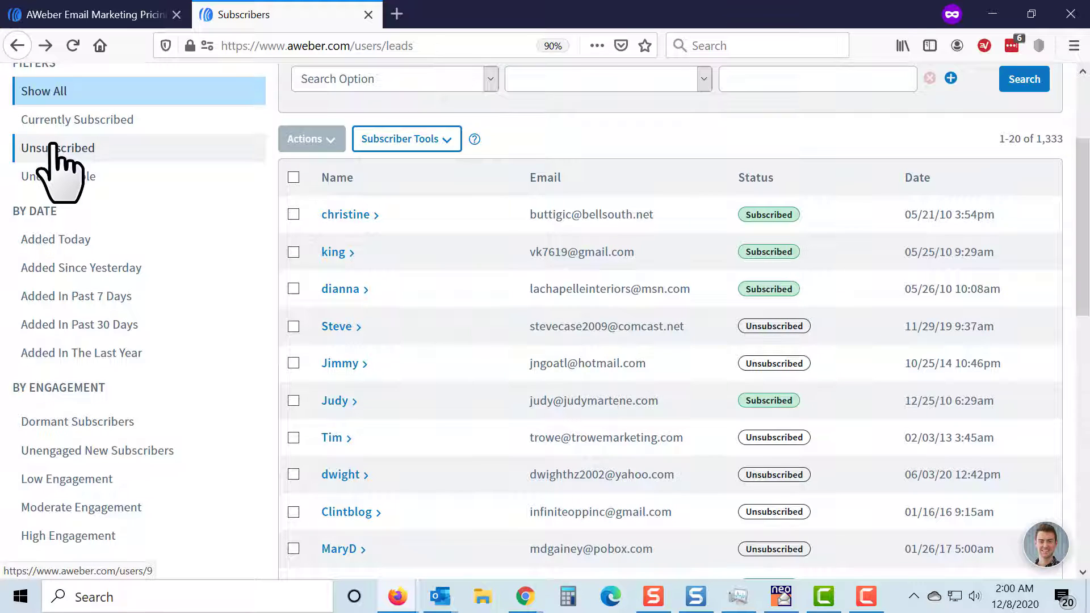
click(58, 170)
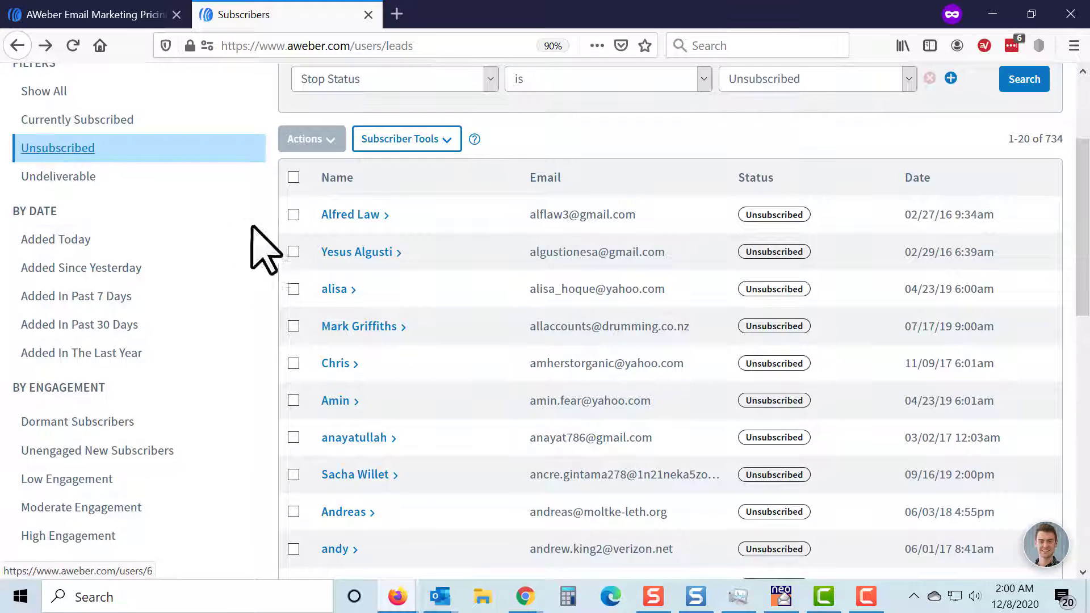
Select every subscriber on the current page and export the unsubscribed list as CSV
click(293, 177)
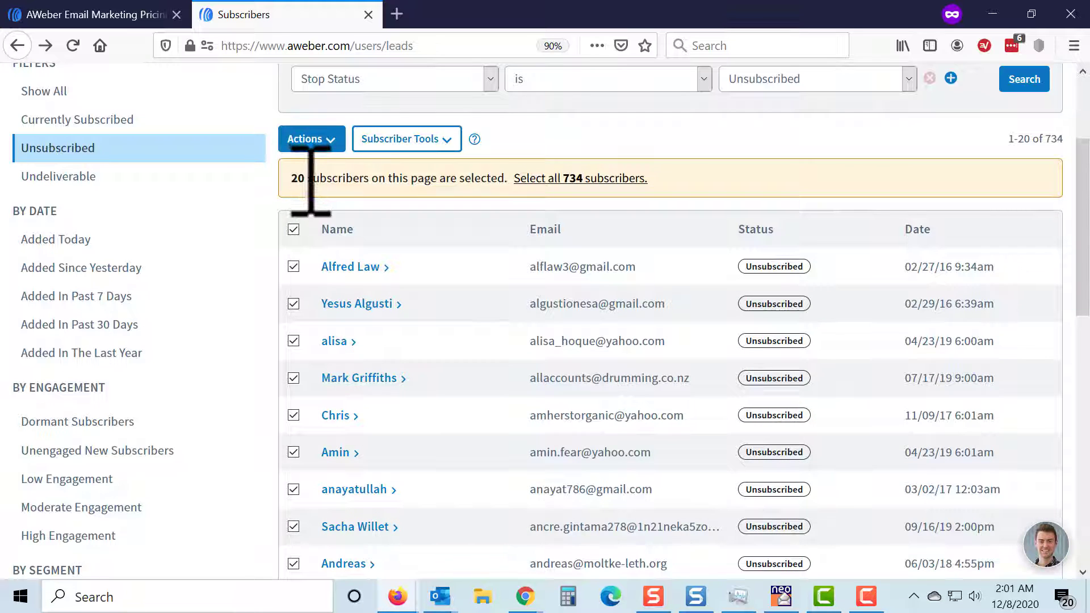
drag(1083, 190, 1086, 404)
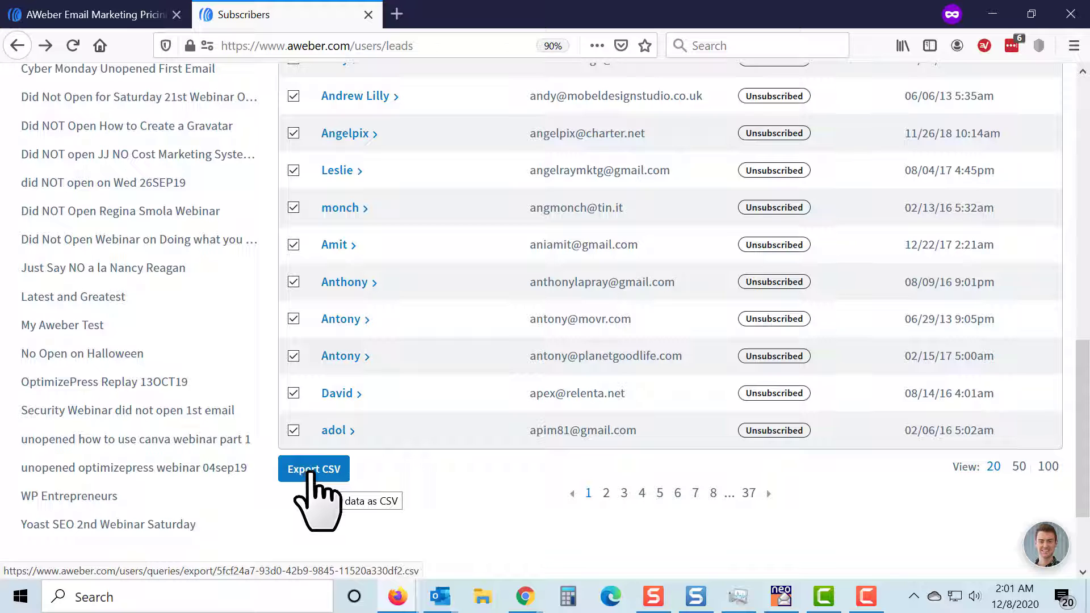
click(316, 469)
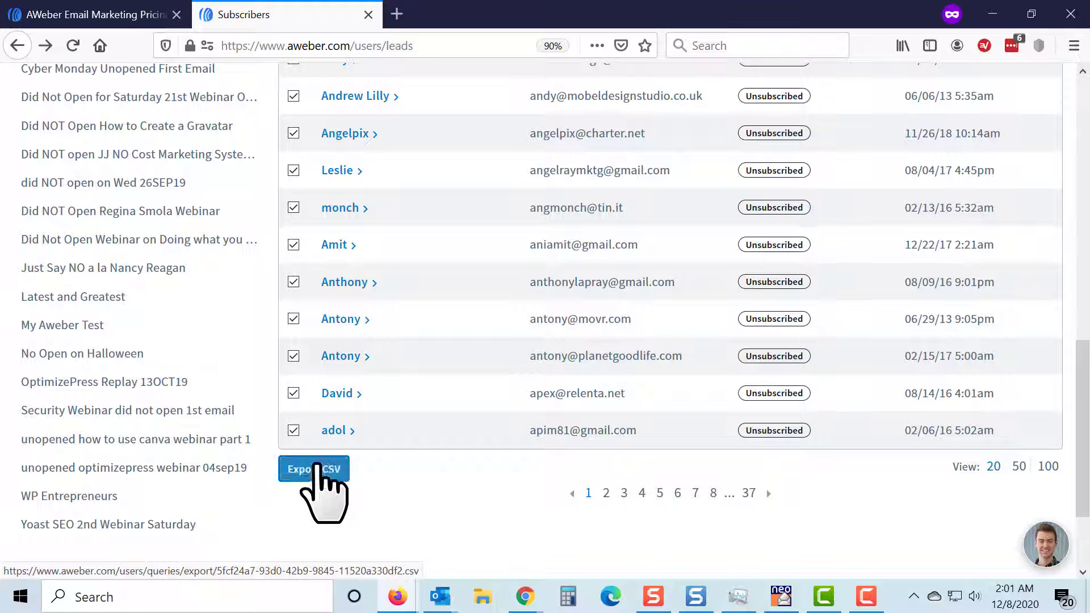
Try extending the selection to all 734 unsubscribed subscribers and undo it, returning to the 20 on the current page
drag(1083, 474, 1067, 312)
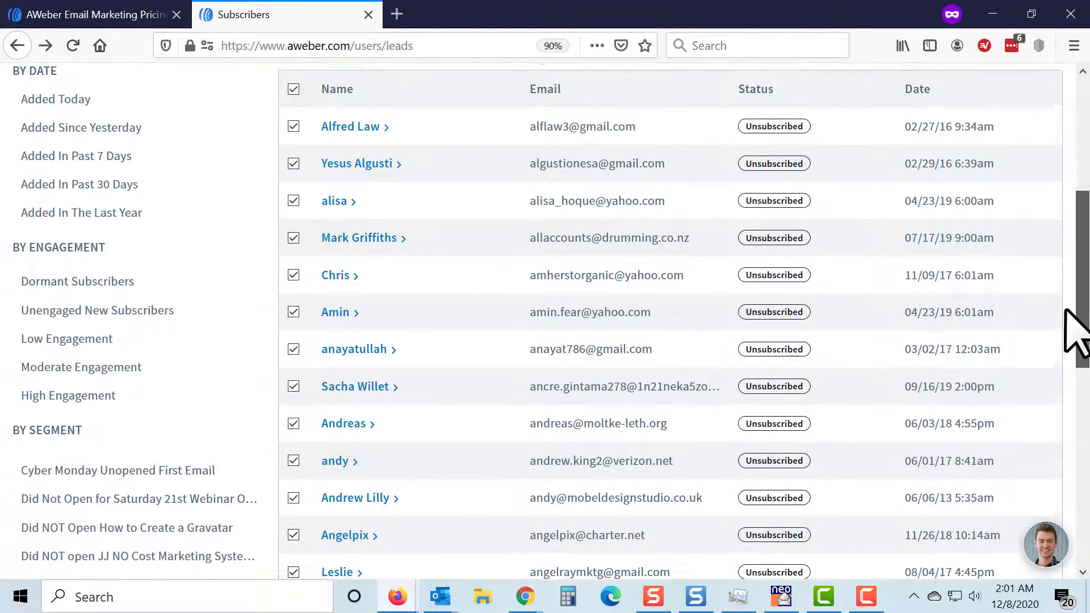
scroll(1067, 312, up, 4)
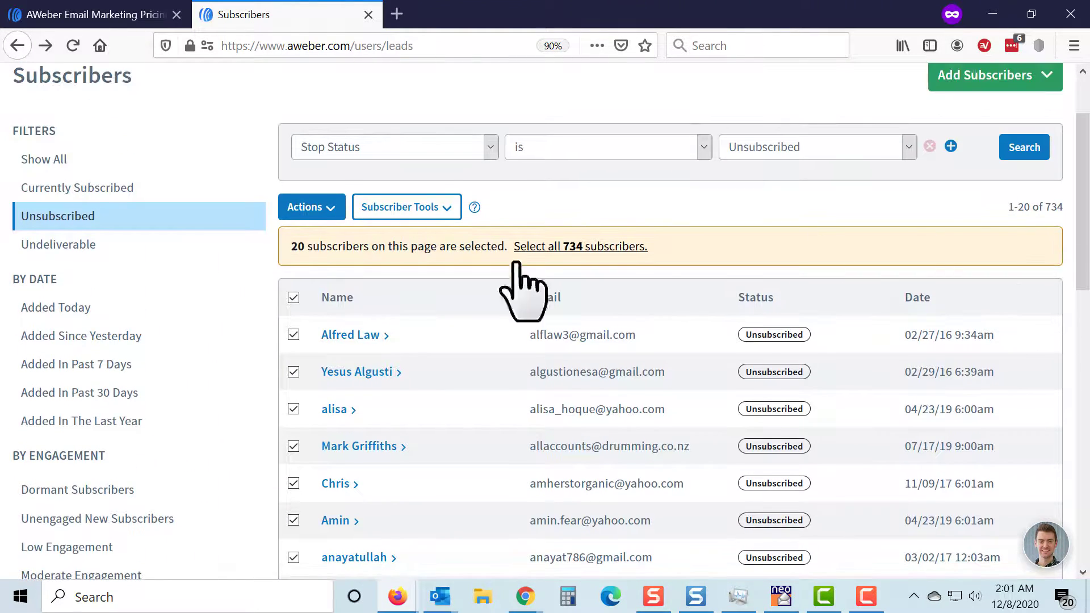
click(315, 210)
click(315, 214)
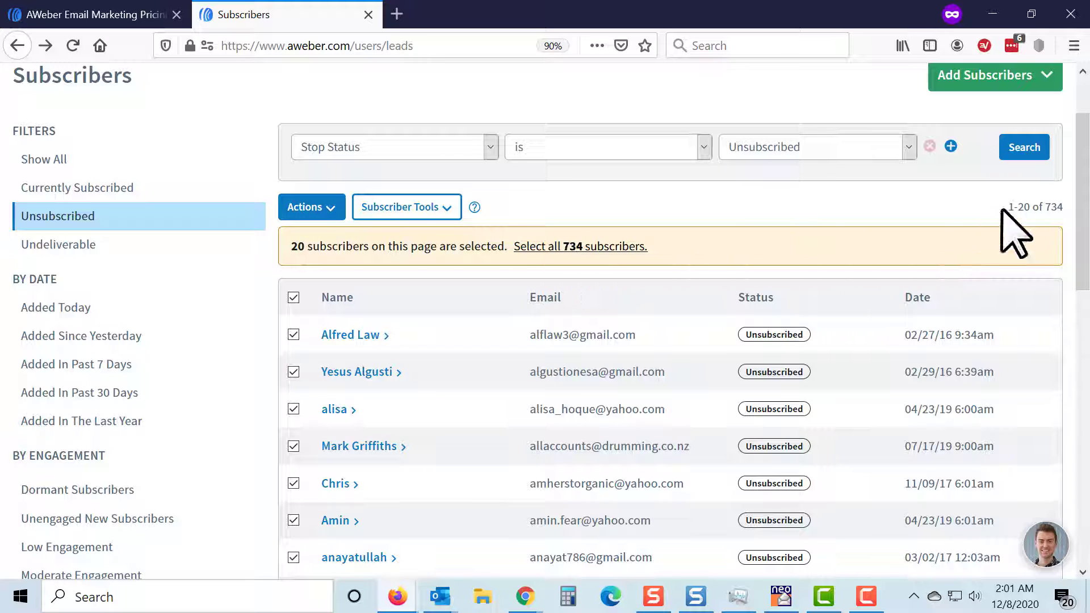
double_click(1053, 206)
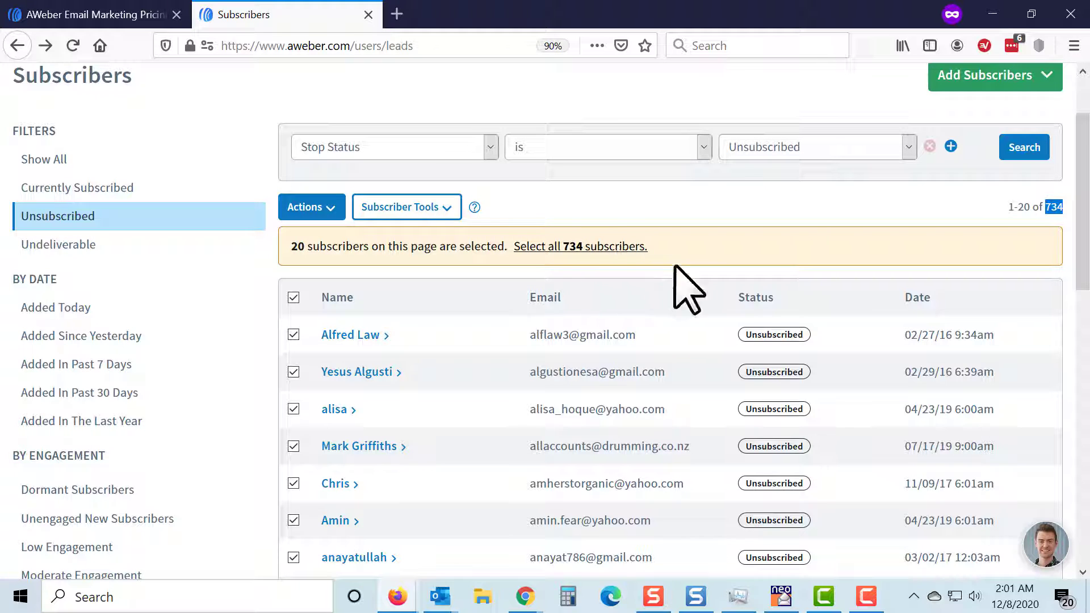
click(563, 249)
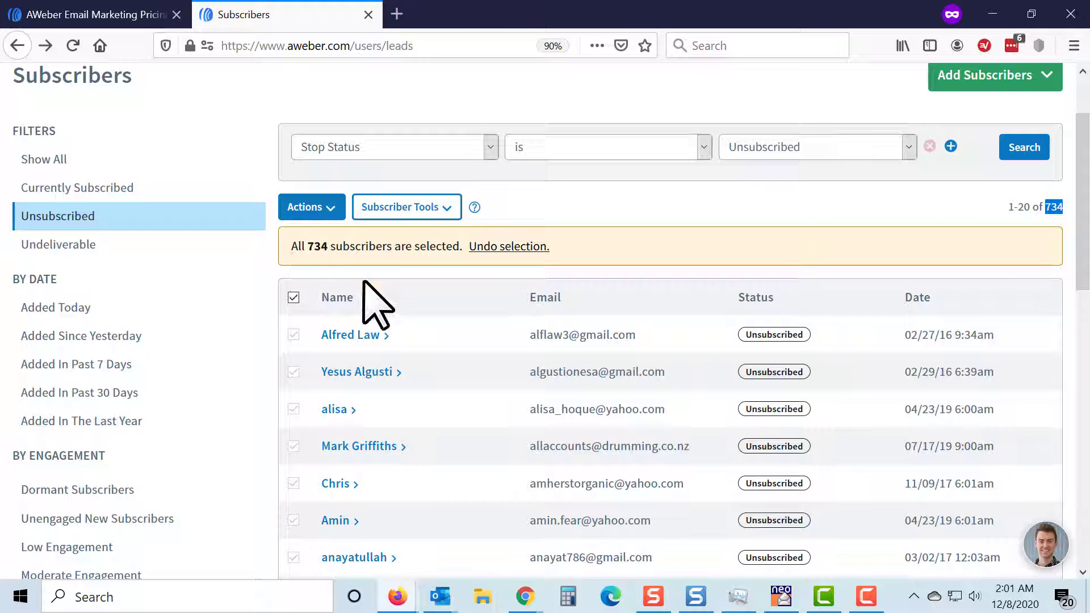
scroll(585, 329, down, 3)
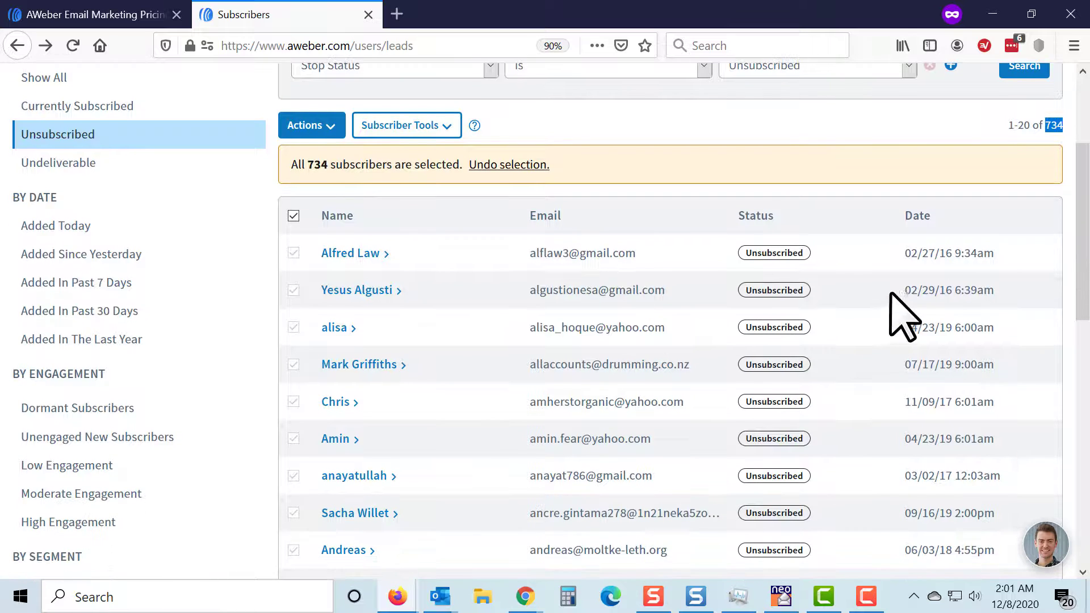
click(511, 165)
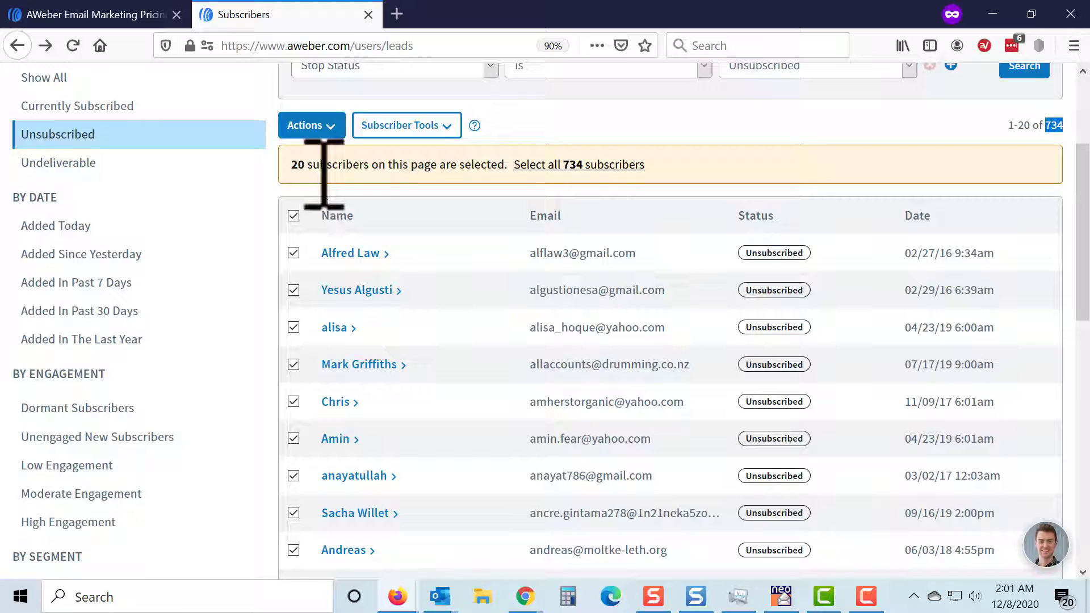
Delete the 20 selected unsubscribed subscribers and check the list's remaining total
click(327, 127)
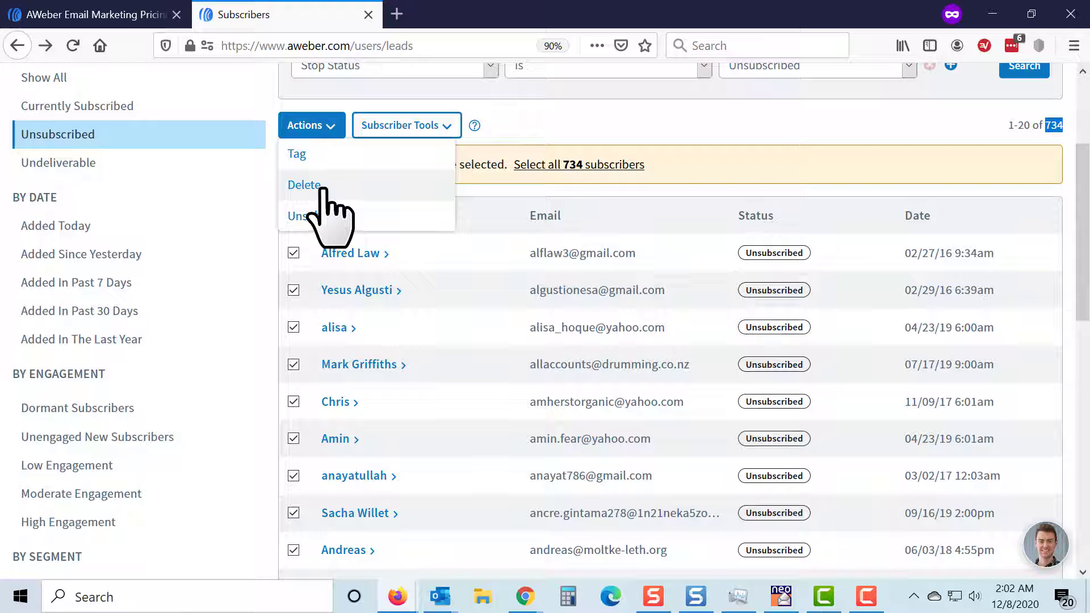
click(304, 185)
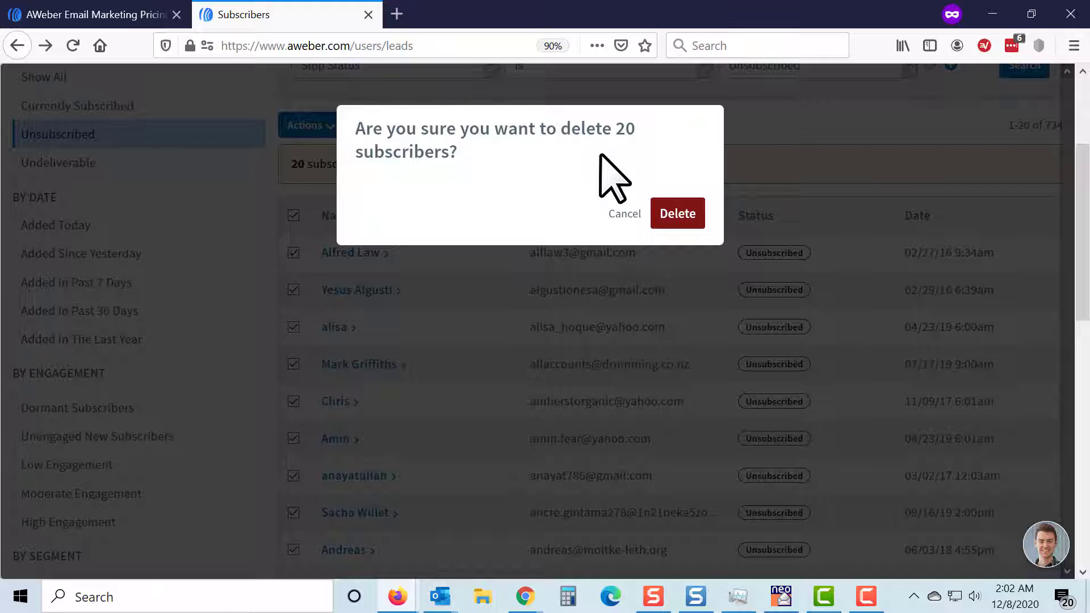
click(678, 216)
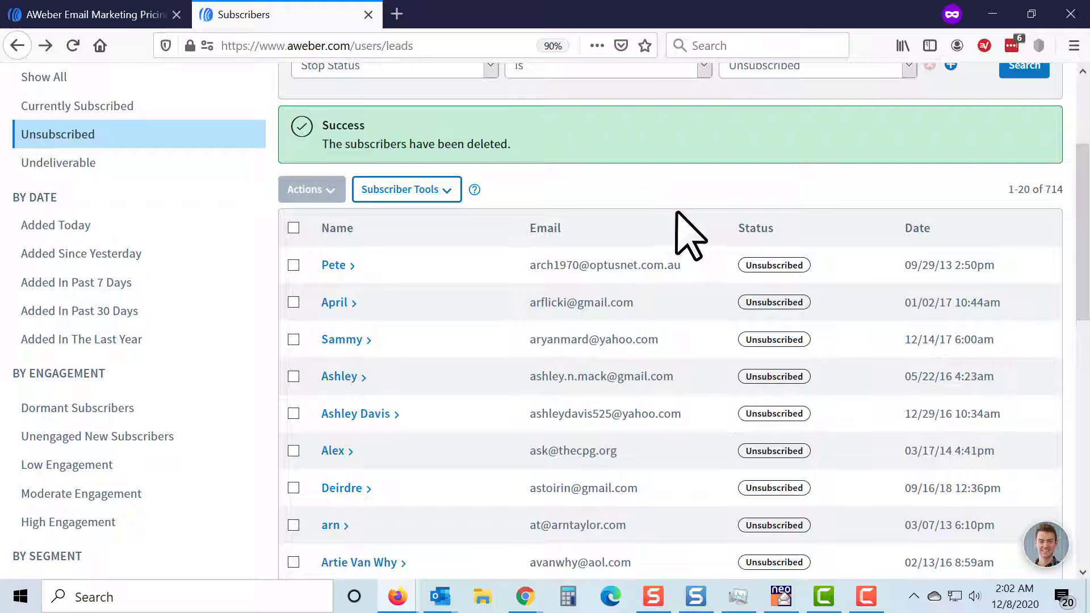
double_click(1050, 190)
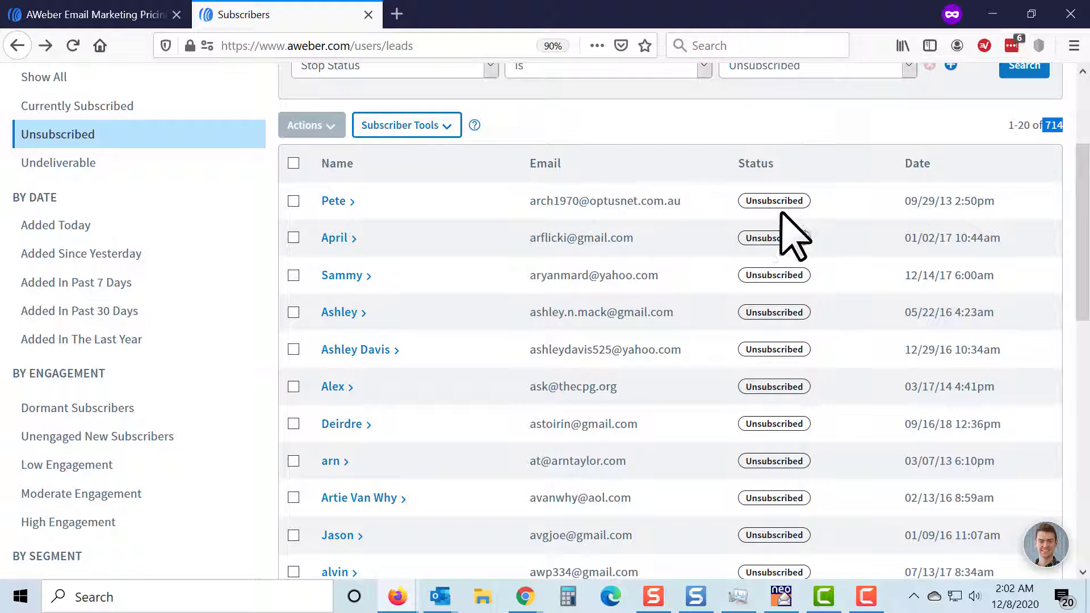
scroll(761, 389, up, 3)
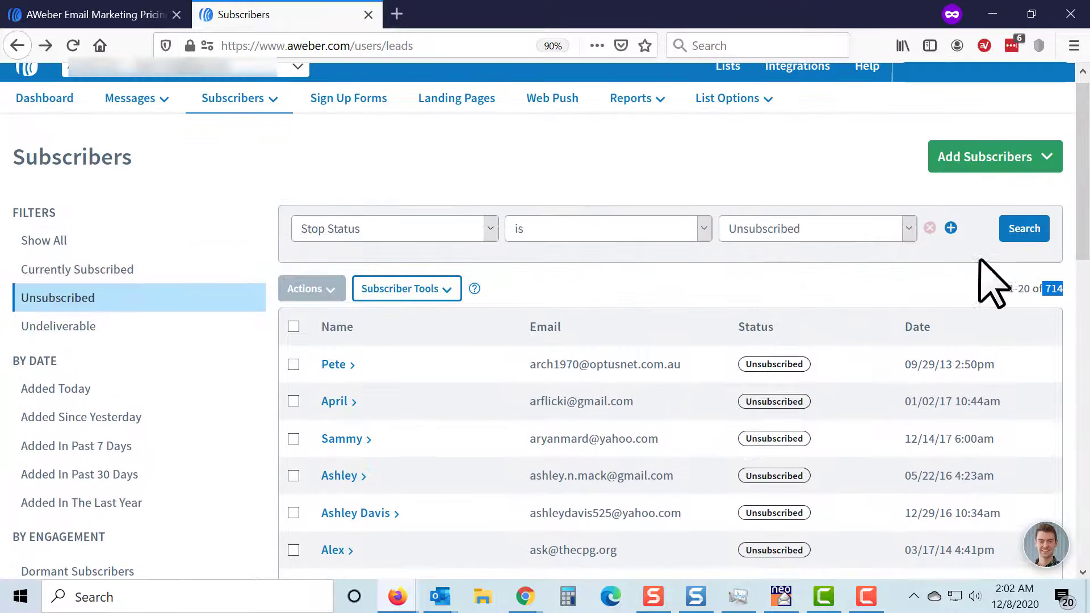